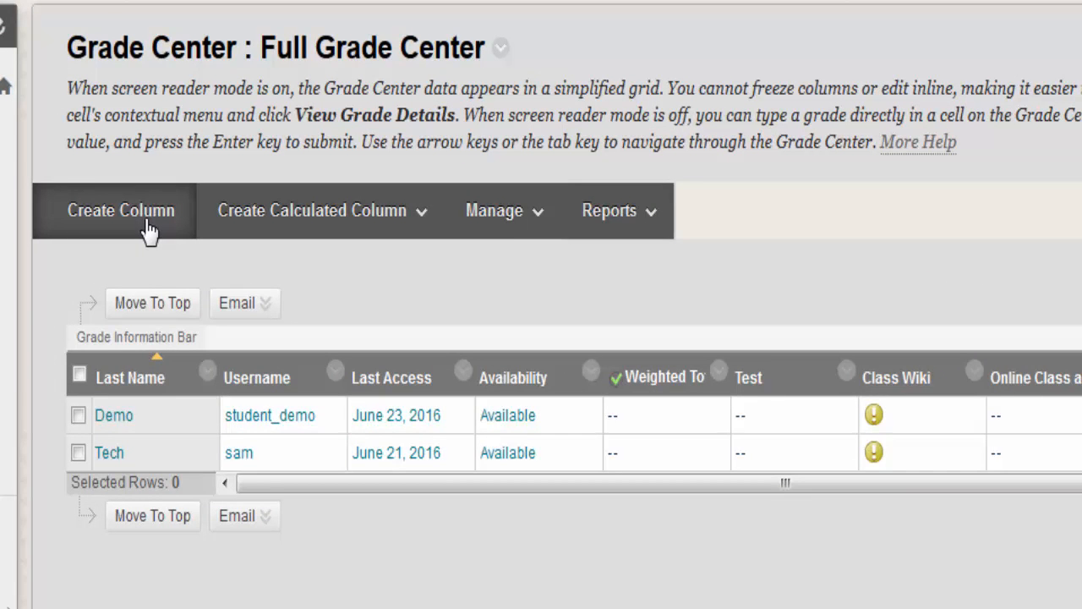
{"action": "left_click", "coordinate": [312, 230]}
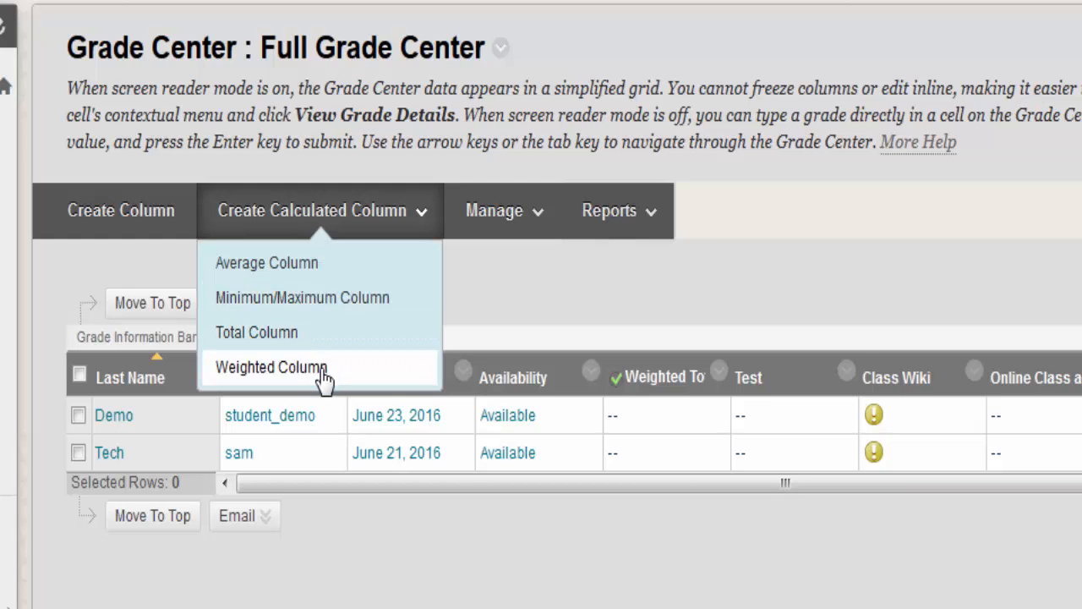
{"action": "left_click", "coordinate": [507, 218]}
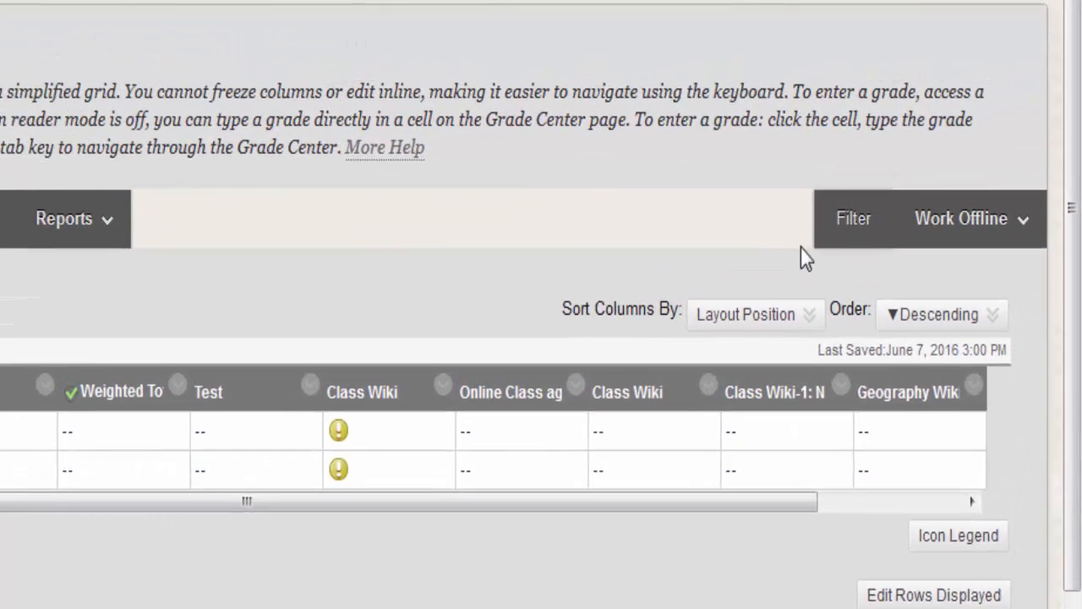
{"action": "mouse_move", "coordinate": [920, 272]}
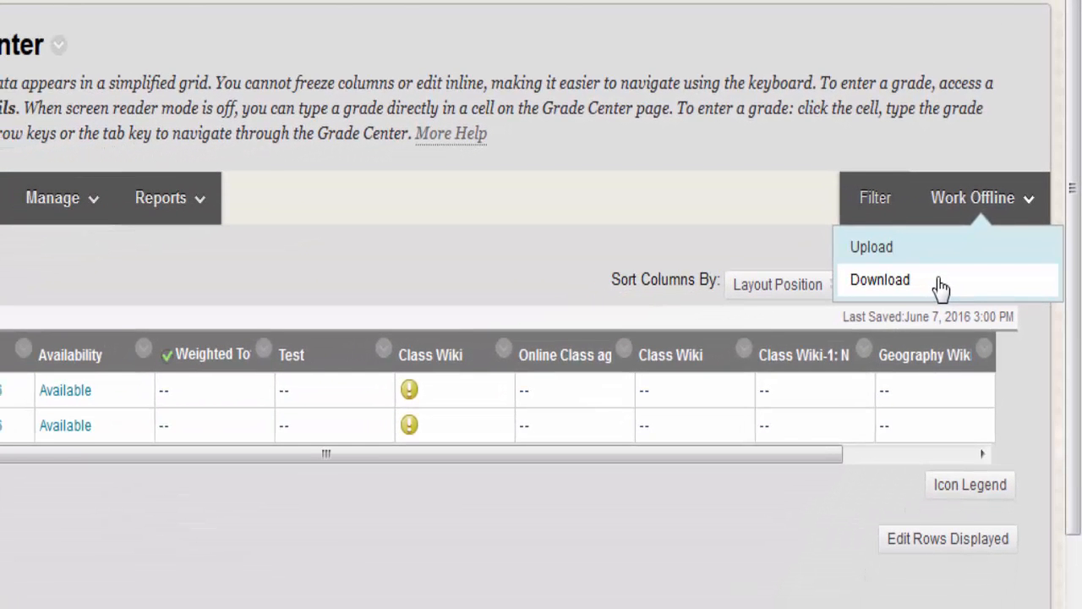
{"action": "left_click", "coordinate": [941, 287]}
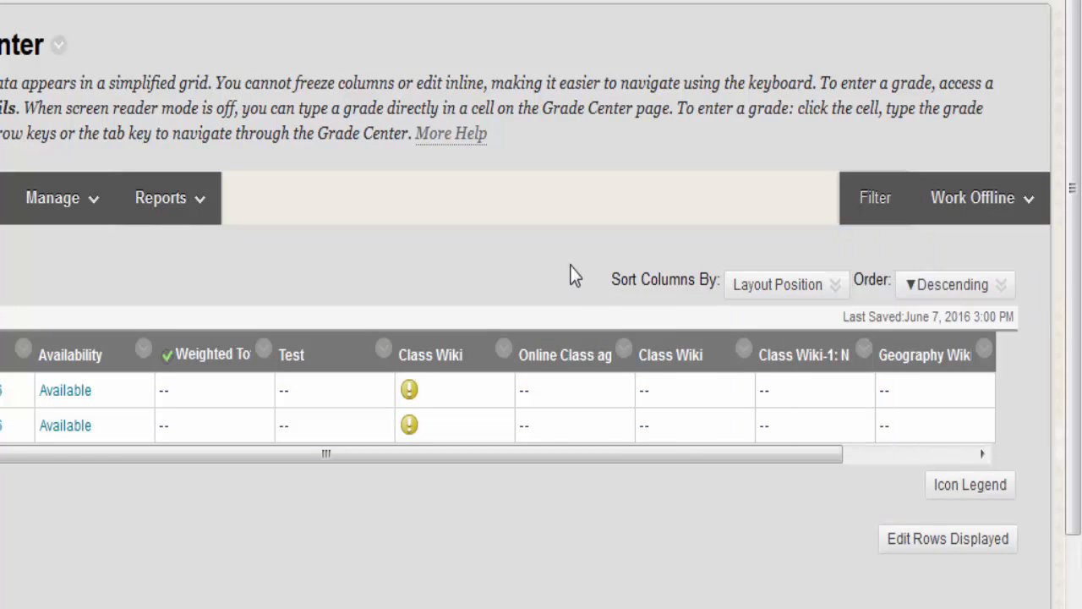
{"action": "left_click", "coordinate": [972, 492]}
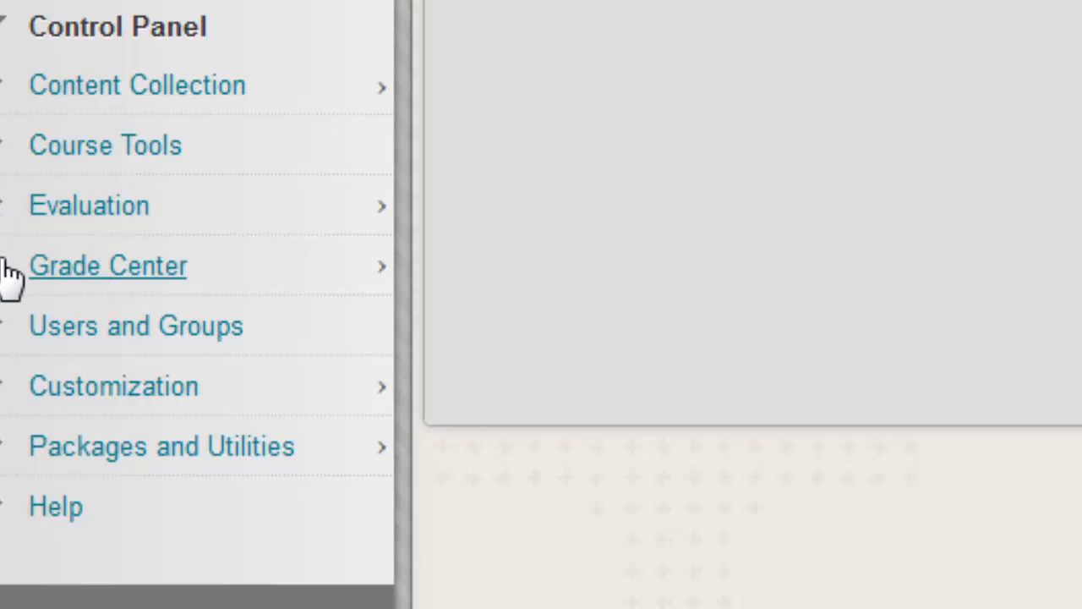
Open the Full Grade Center and start a new grade column named LAB.
{"action": "left_click", "coordinate": [9, 264]}
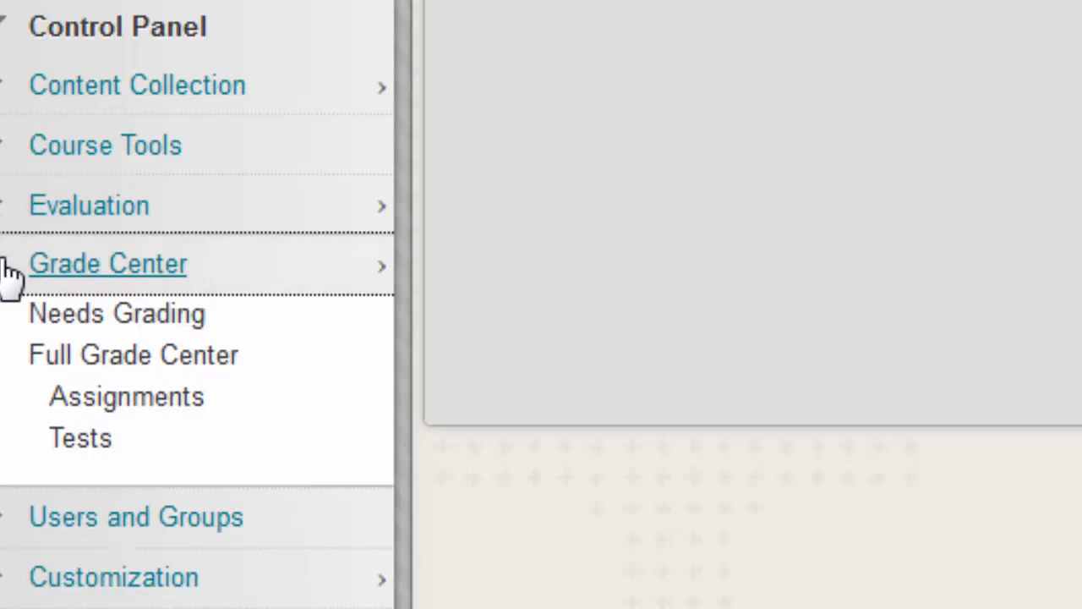
{"action": "left_click", "coordinate": [89, 355]}
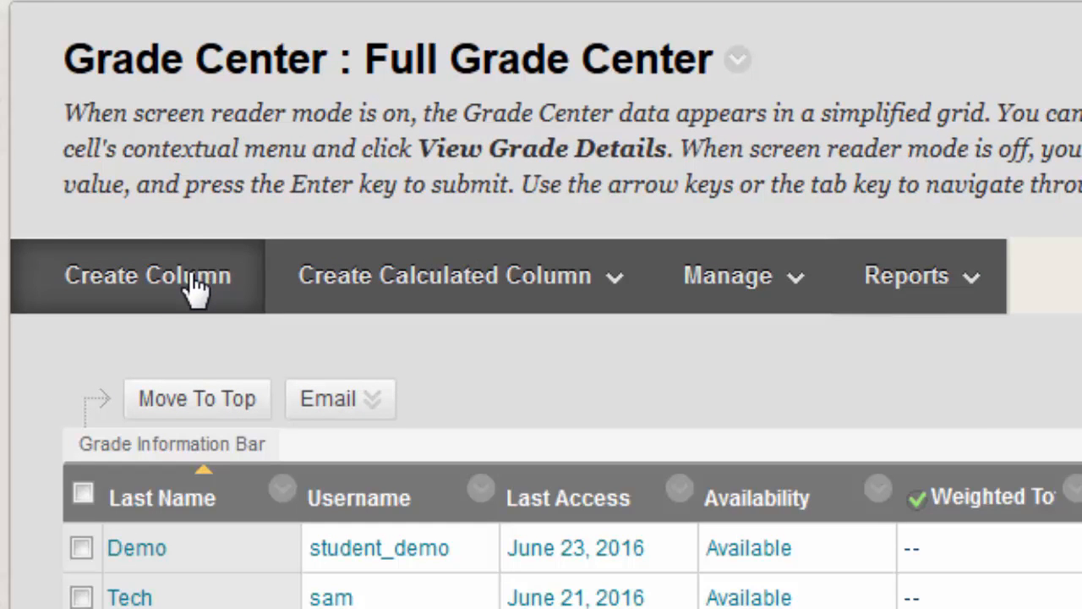
{"action": "left_click", "coordinate": [193, 287]}
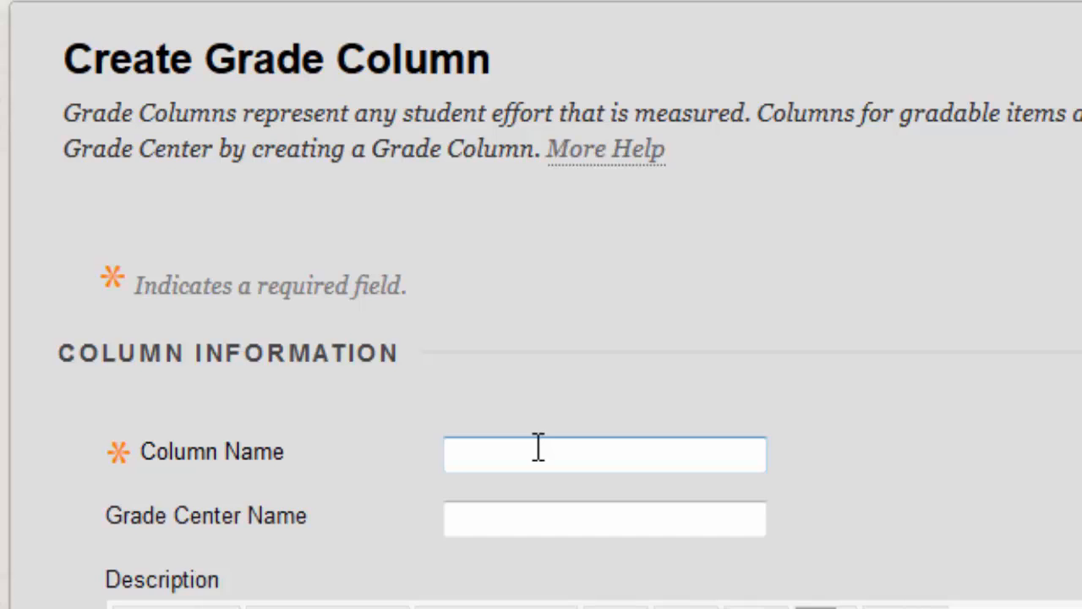
{"action": "type", "text": "IAB"}
{"action": "key", "text": "BackSpace"}
{"action": "key", "text": "BackSpace"}
{"action": "key", "text": "BackSpace"}
{"action": "type", "text": "LAB"}
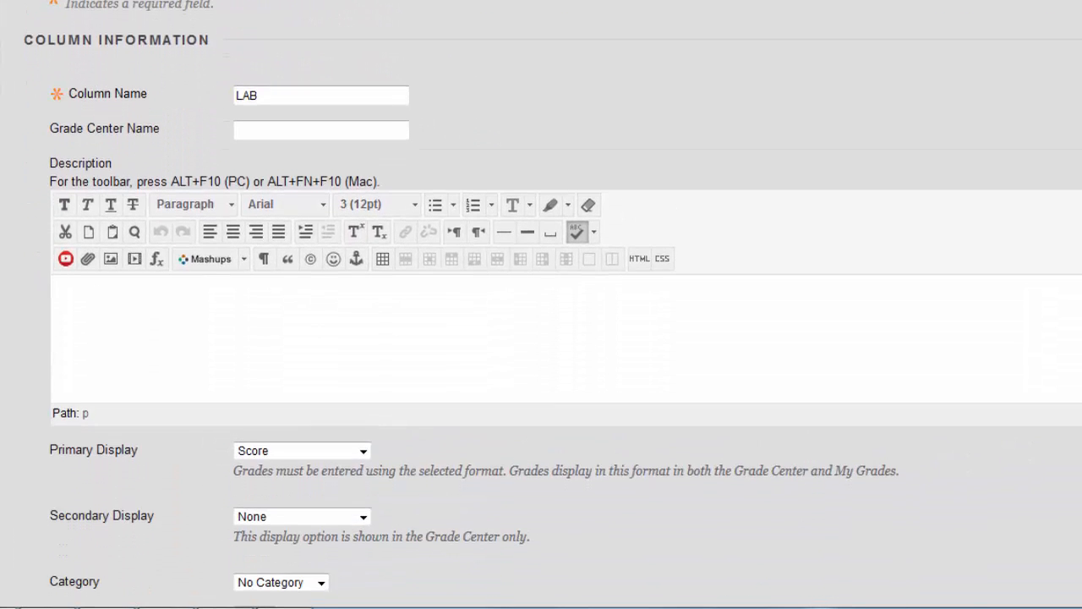
Choose Score as the column's primary display and check the category choices, keeping No Category.
{"action": "scroll", "coordinate": [544, 320], "scroll_direction": "down", "scroll_amount": 2}
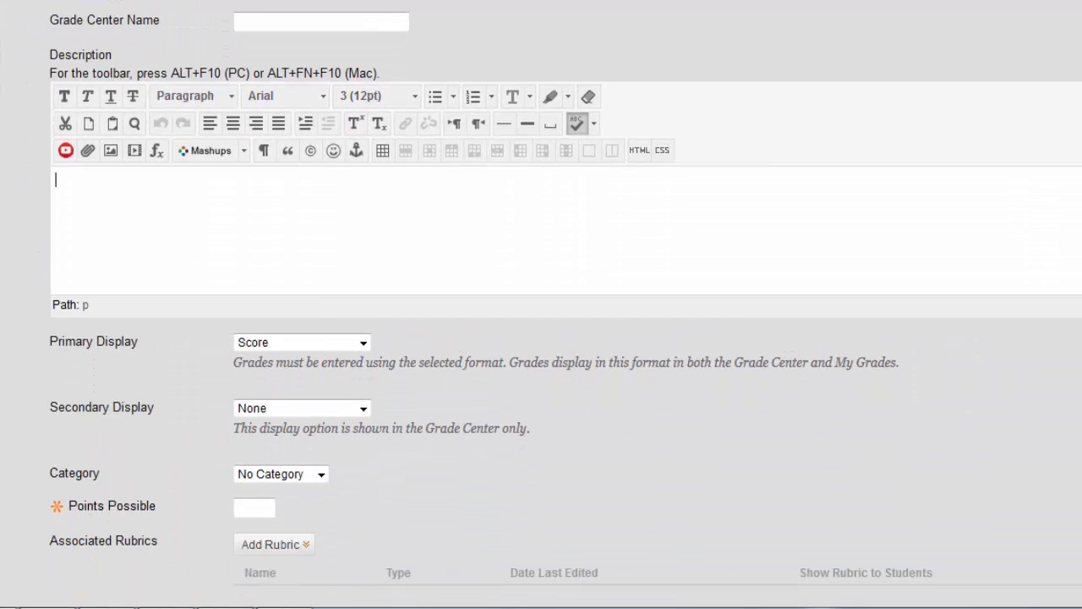
{"action": "left_click", "coordinate": [272, 347]}
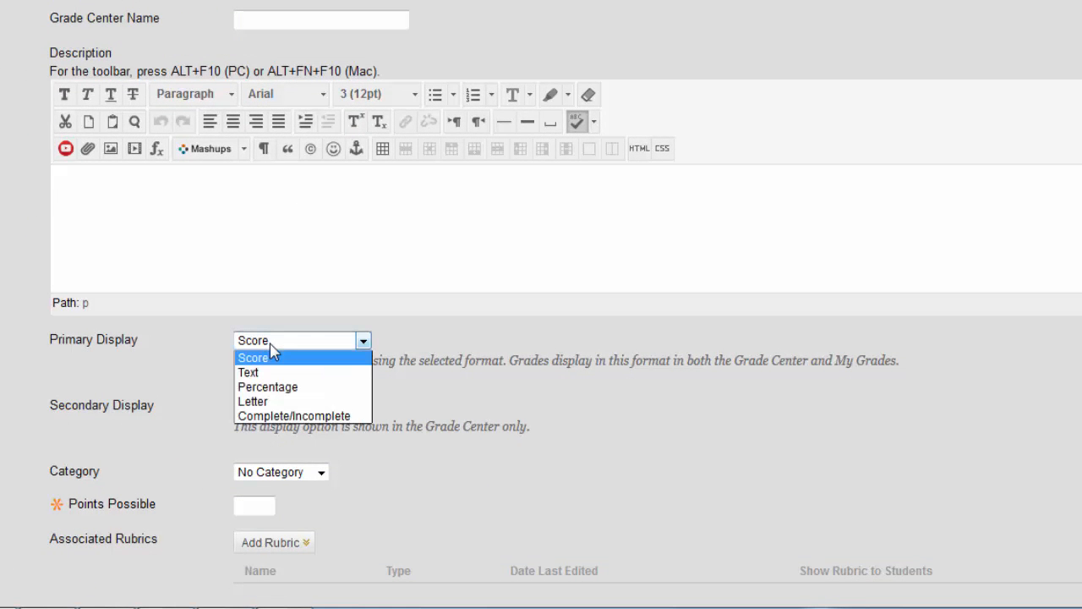
{"action": "left_click", "coordinate": [328, 362]}
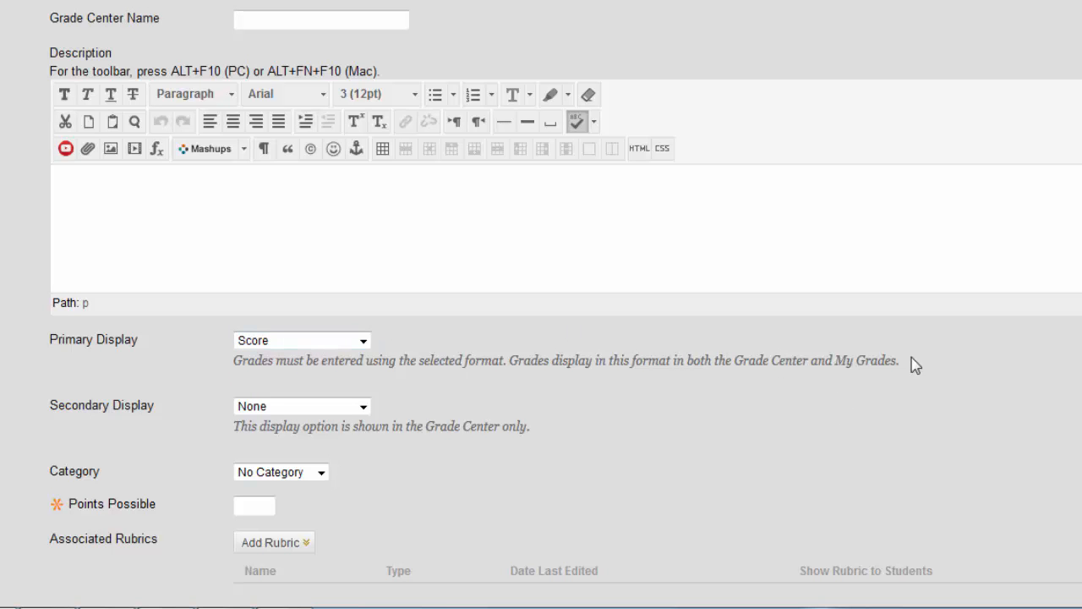
{"action": "scroll", "coordinate": [542, 339], "scroll_direction": "down", "scroll_amount": 3}
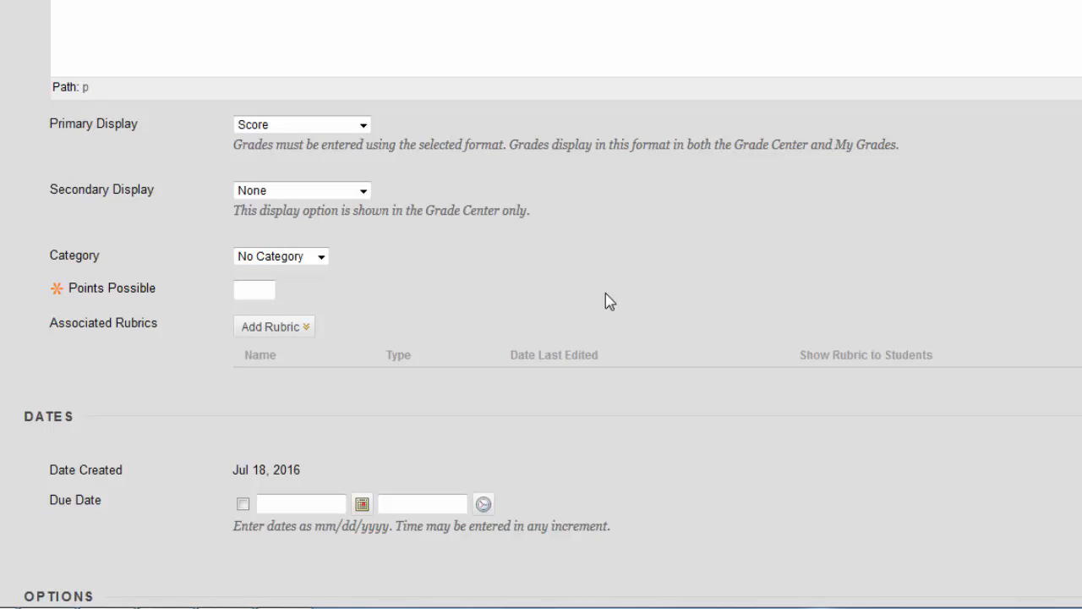
{"action": "left_click", "coordinate": [304, 262]}
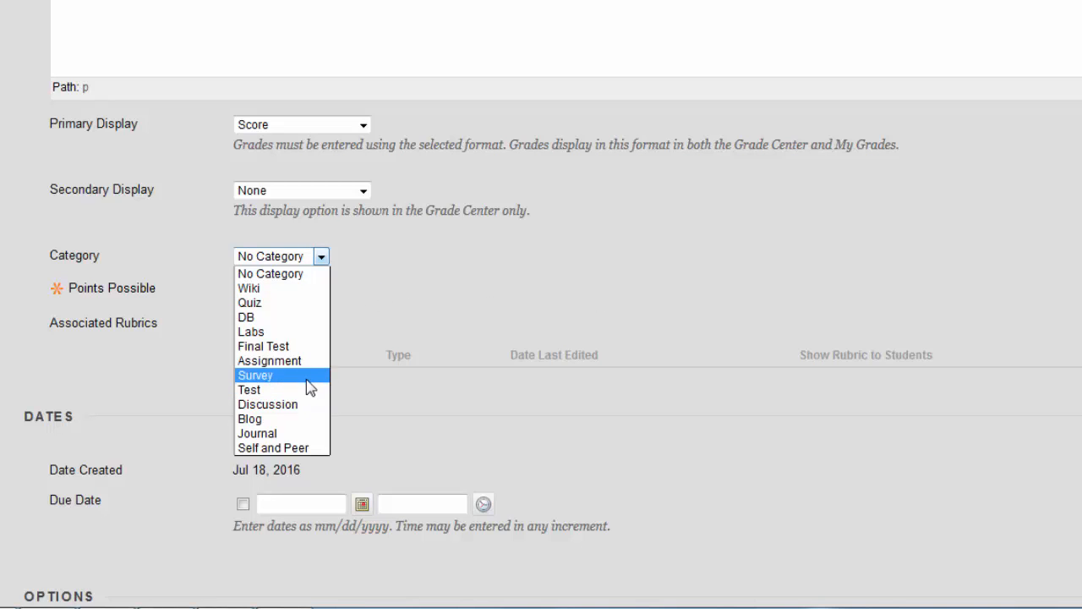
{"action": "left_click", "coordinate": [388, 250]}
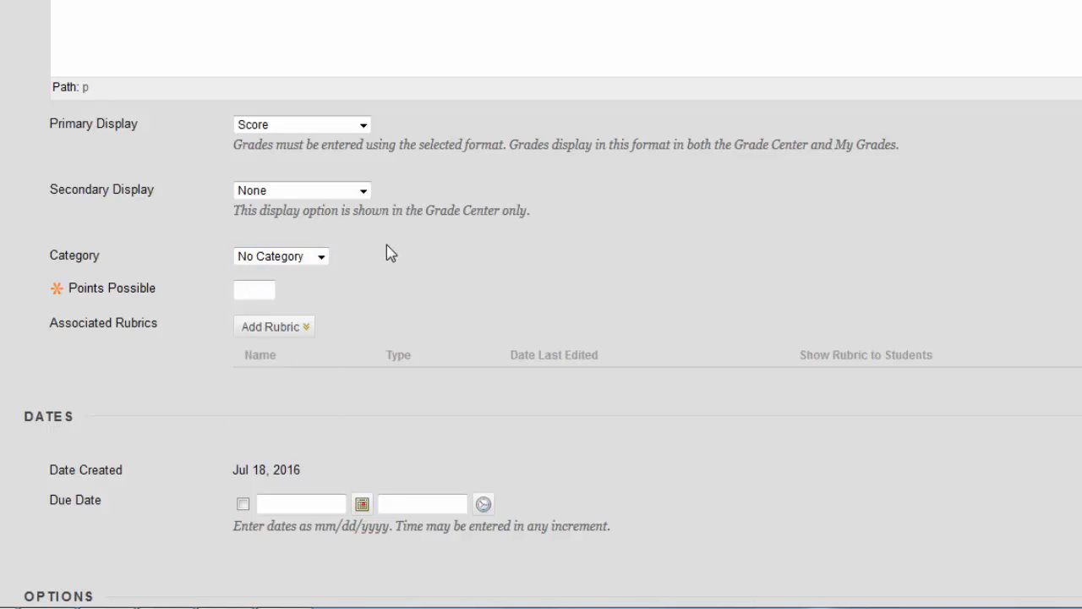
Set the column's points possible to 10.
{"action": "left_click", "coordinate": [246, 290]}
{"action": "type", "text": "10"}
{"action": "left_click", "coordinate": [415, 296]}
Enable a due date for the column and set it to 07/19/2016 at 03:30 AM.
{"action": "scroll", "coordinate": [541, 338], "scroll_direction": "down", "scroll_amount": 3}
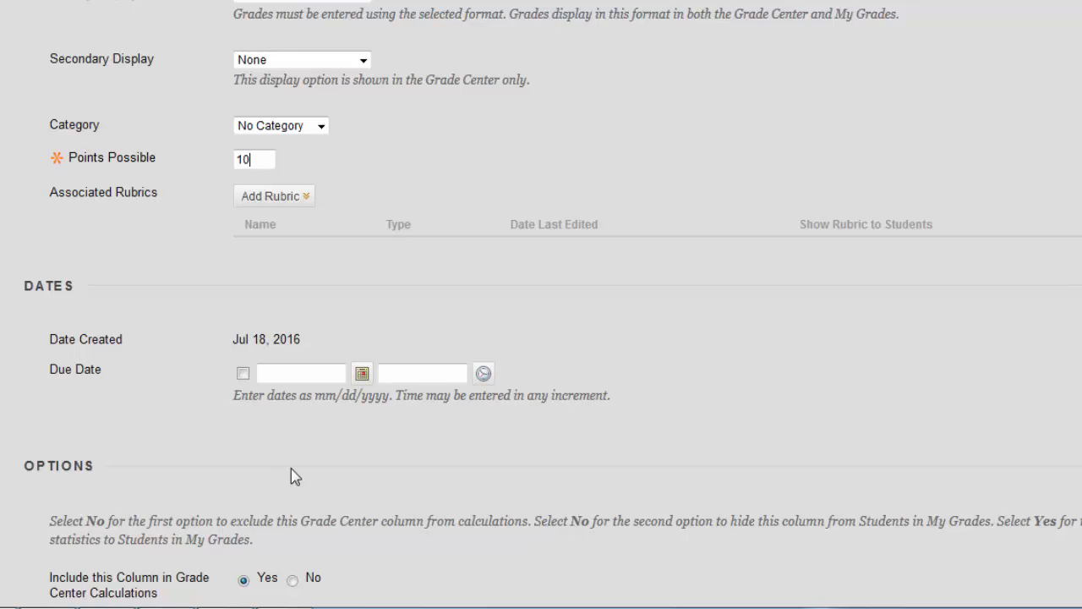
{"action": "left_click", "coordinate": [242, 373]}
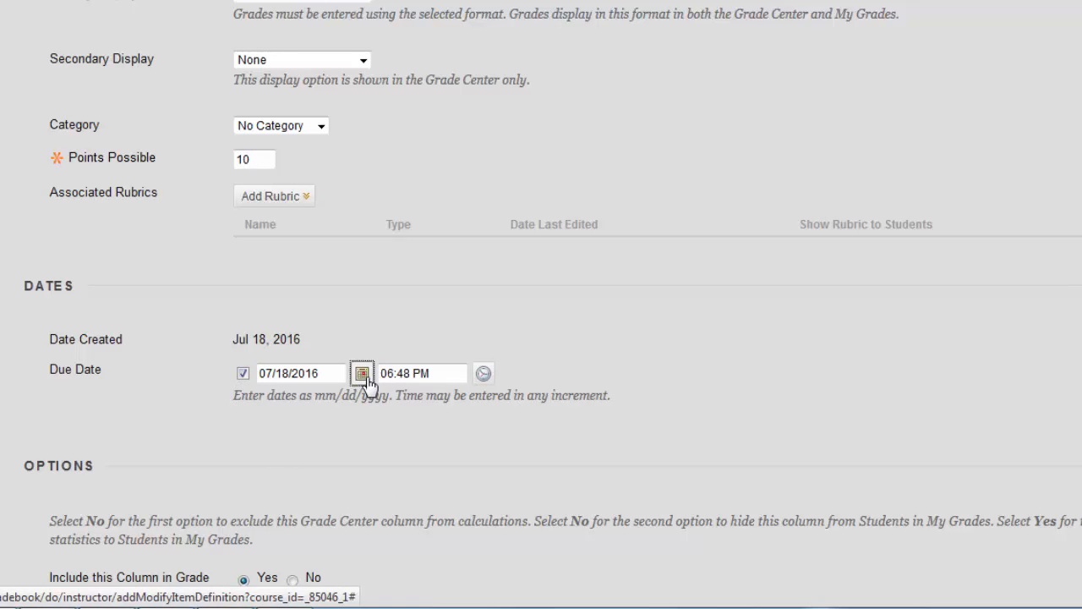
{"action": "left_click", "coordinate": [367, 377]}
{"action": "left_click", "coordinate": [431, 302]}
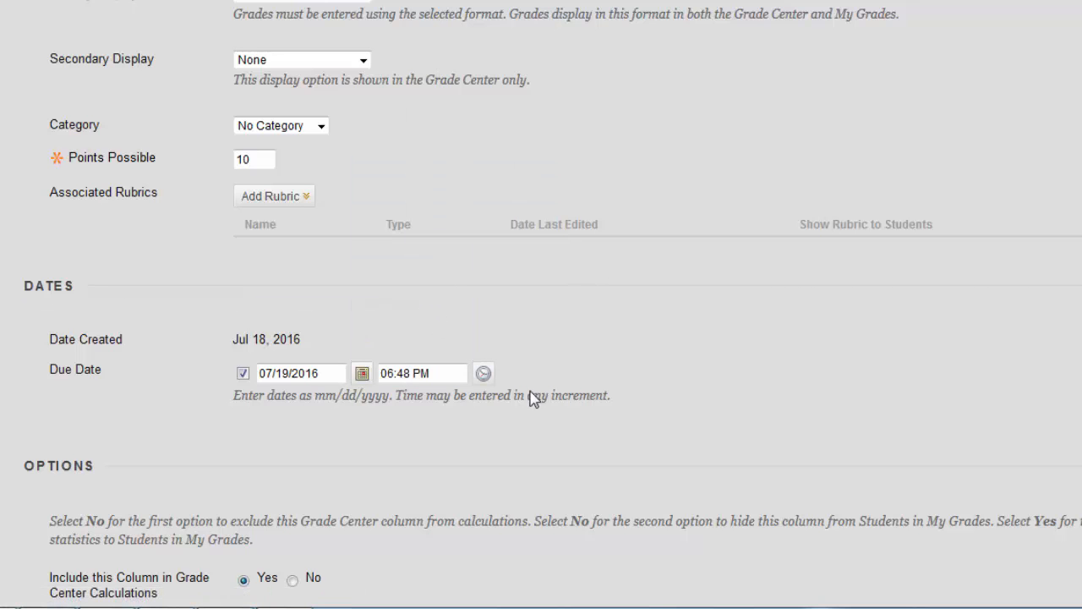
{"action": "left_click", "coordinate": [486, 377]}
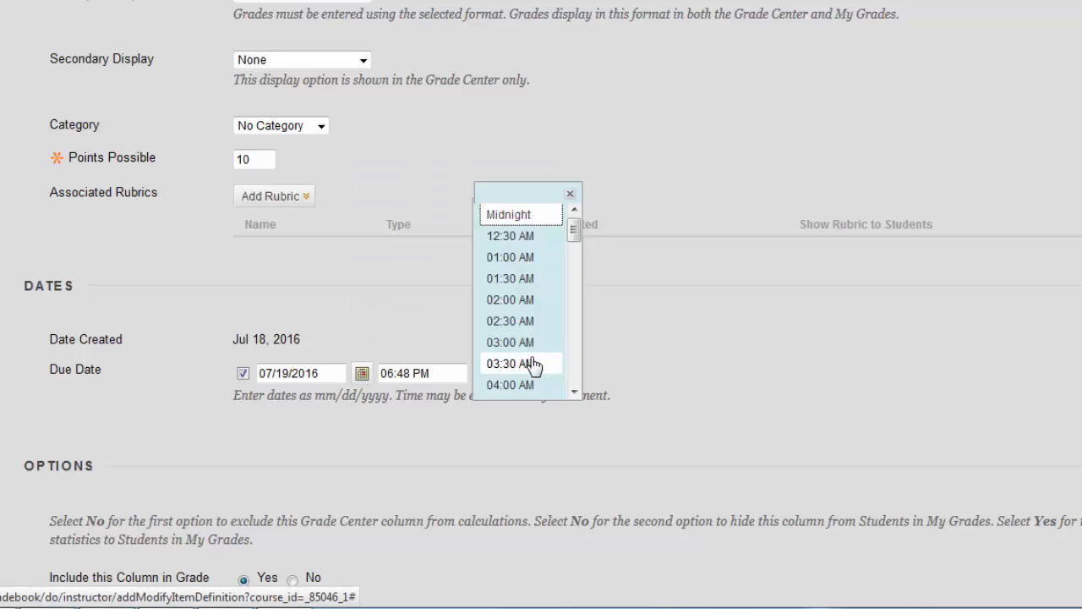
{"action": "left_click", "coordinate": [531, 365]}
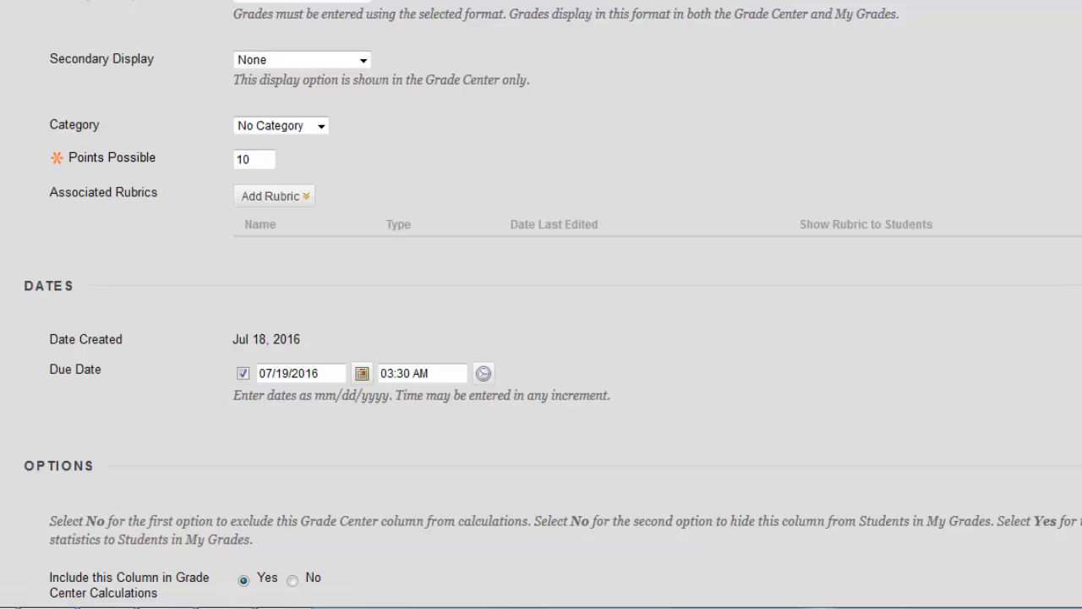
Submit the LAB column and look for it among the last columns of the grade grid.
{"action": "scroll", "coordinate": [541, 338], "scroll_direction": "down", "scroll_amount": 3}
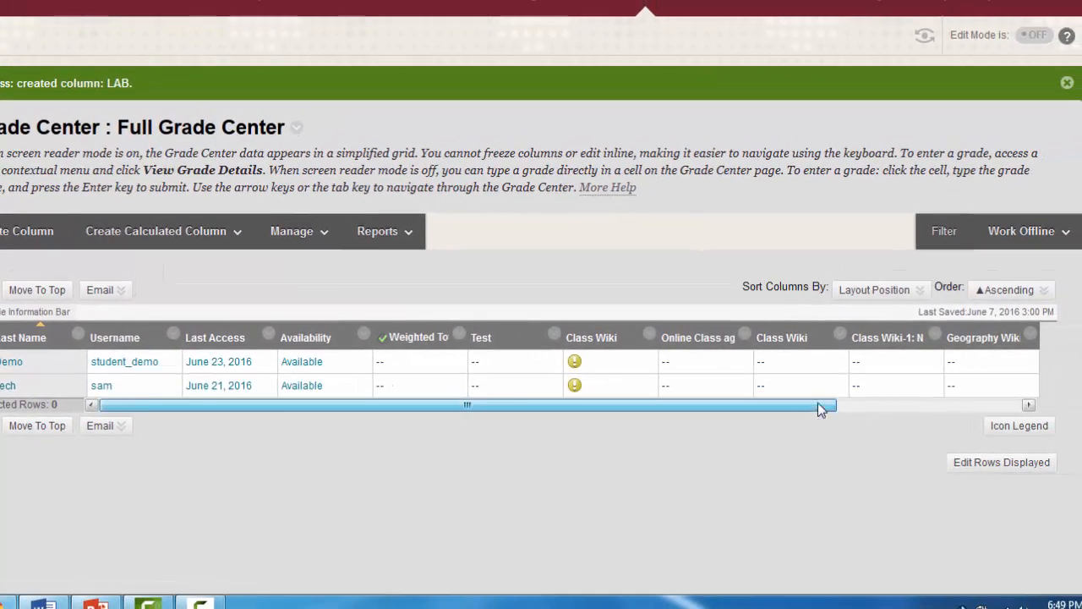
{"action": "left_click_drag", "start_coordinate": [818, 402], "coordinate": [1016, 375]}
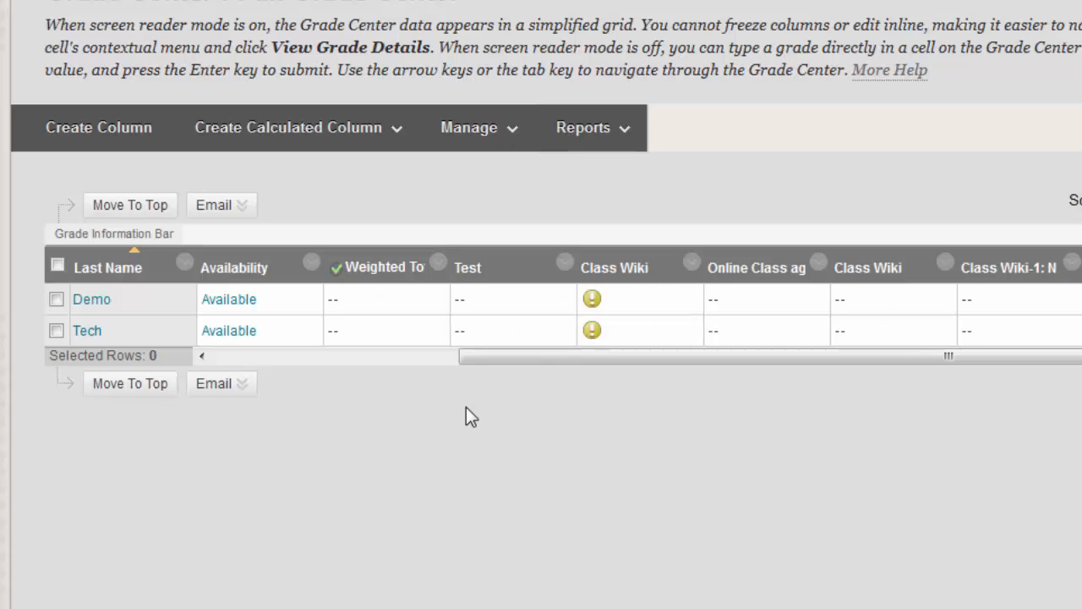
Open the Letter grading schema for editing from the Grade Center's grading schemas.
{"action": "left_click", "coordinate": [495, 129]}
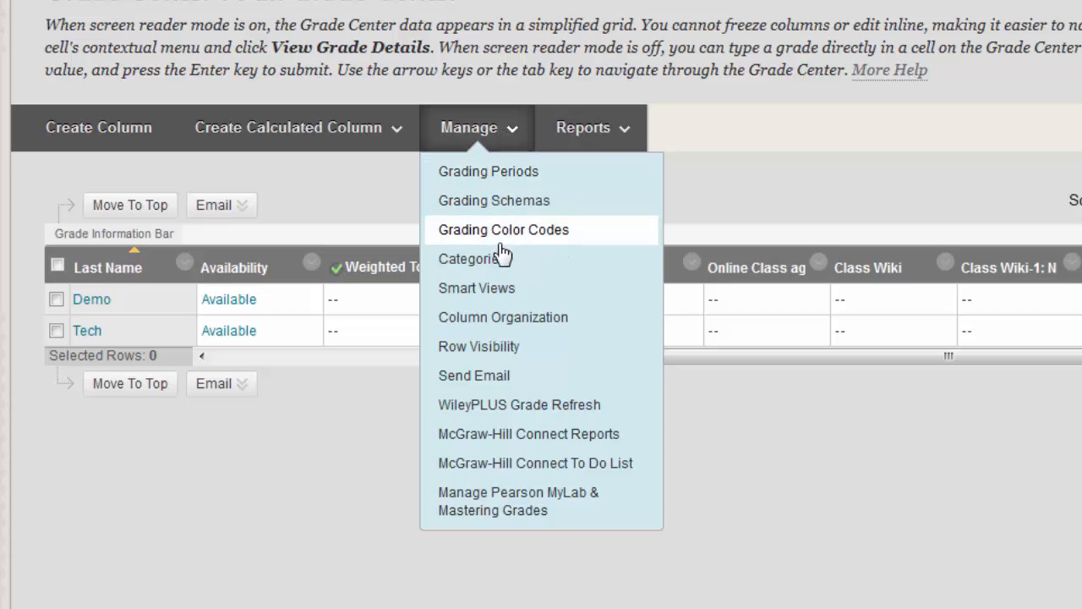
{"action": "left_click", "coordinate": [522, 203]}
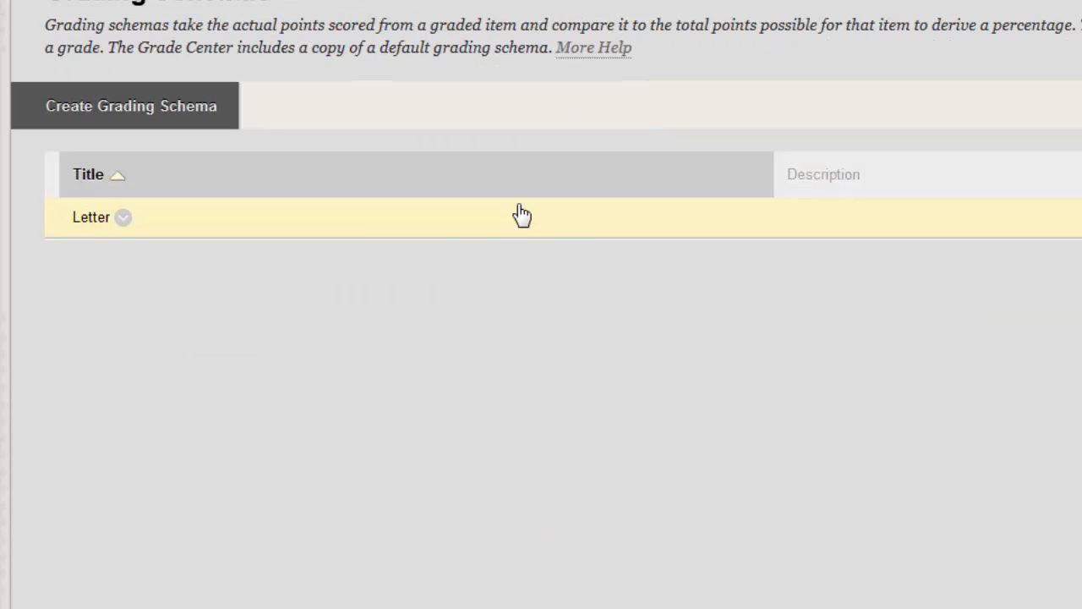
{"action": "left_click", "coordinate": [123, 218]}
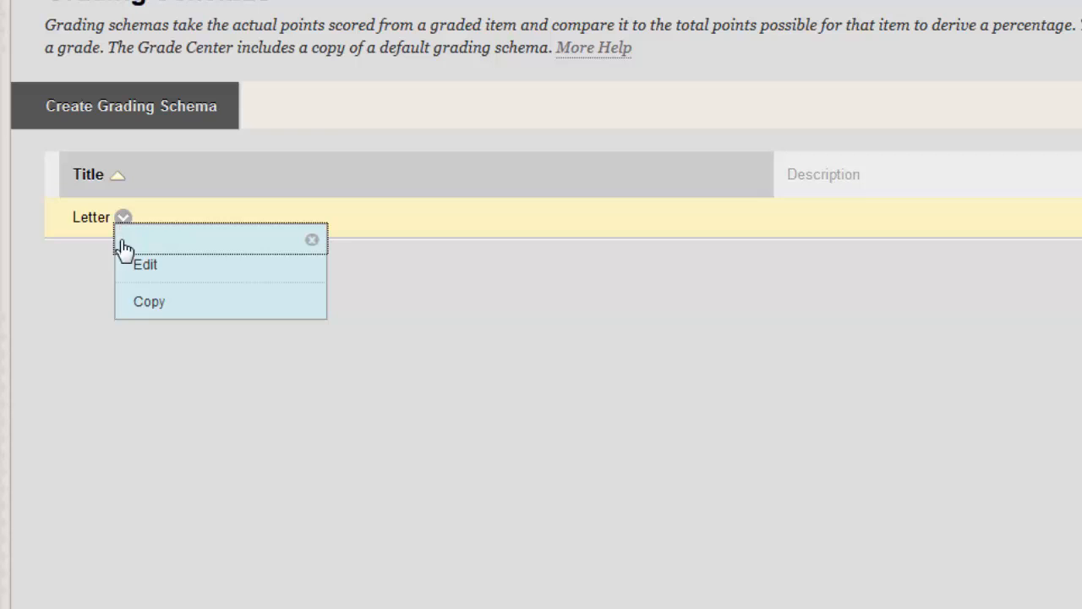
{"action": "left_click", "coordinate": [128, 267]}
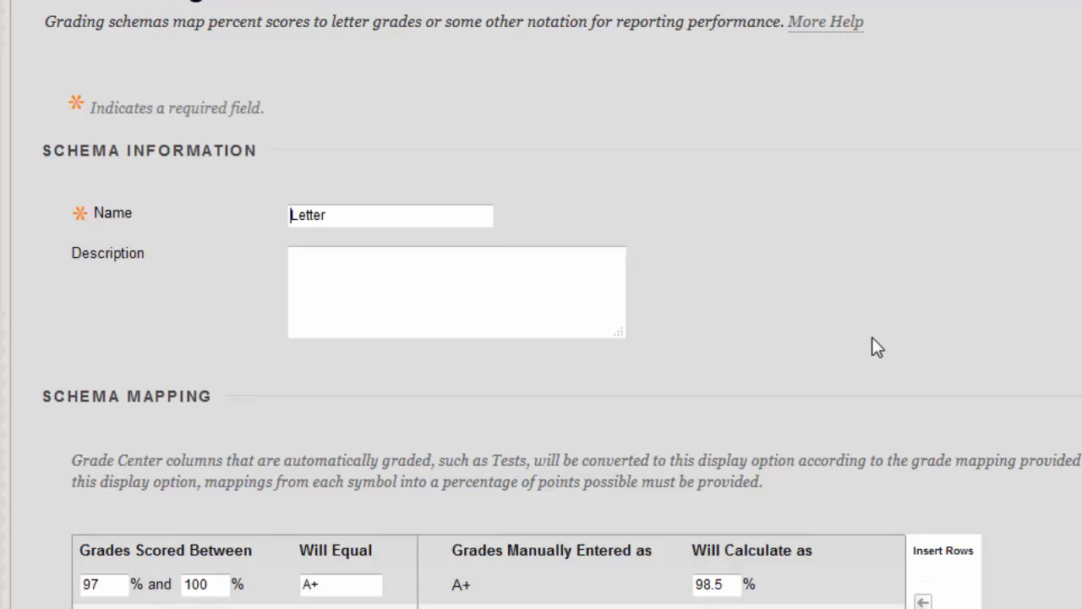
Insert a mapping row between A+ and A in the schema, and delete that inserted row.
{"action": "scroll", "coordinate": [863, 346], "scroll_direction": "down", "scroll_amount": 3}
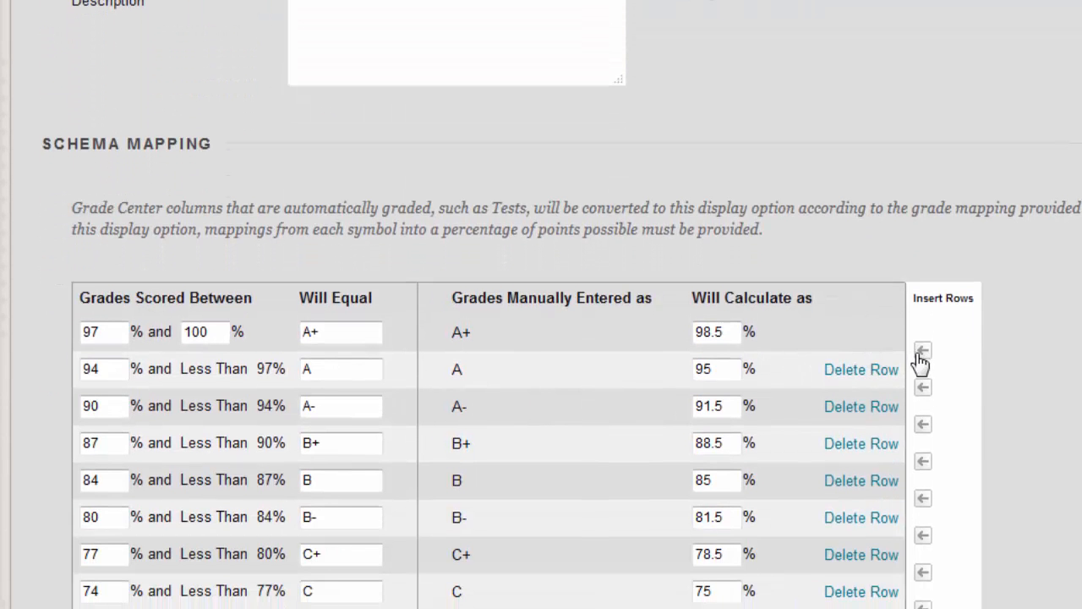
{"action": "left_click", "coordinate": [921, 360]}
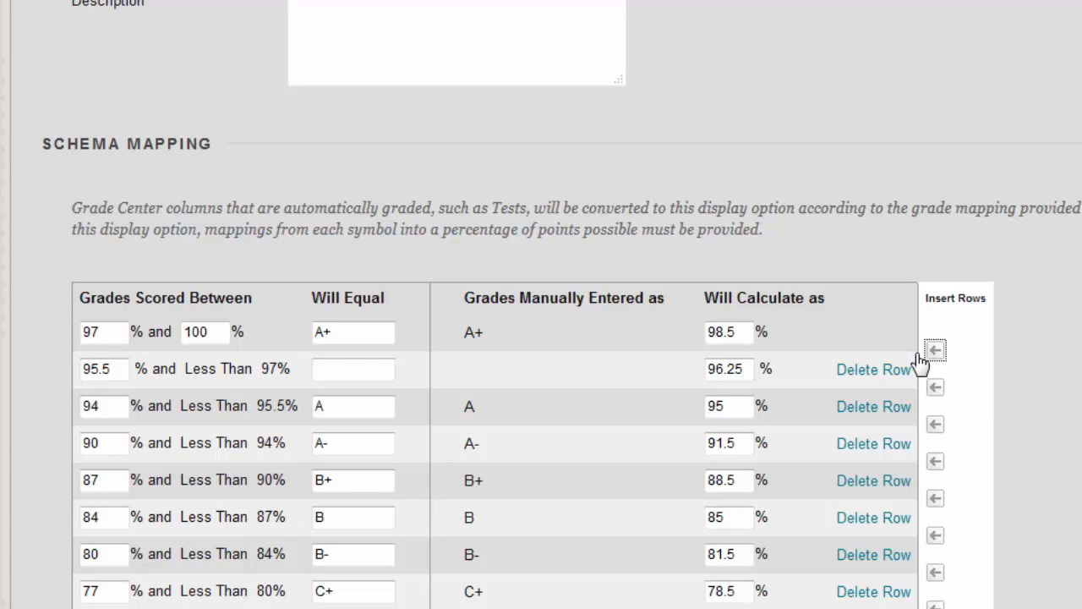
{"action": "left_click", "coordinate": [883, 376]}
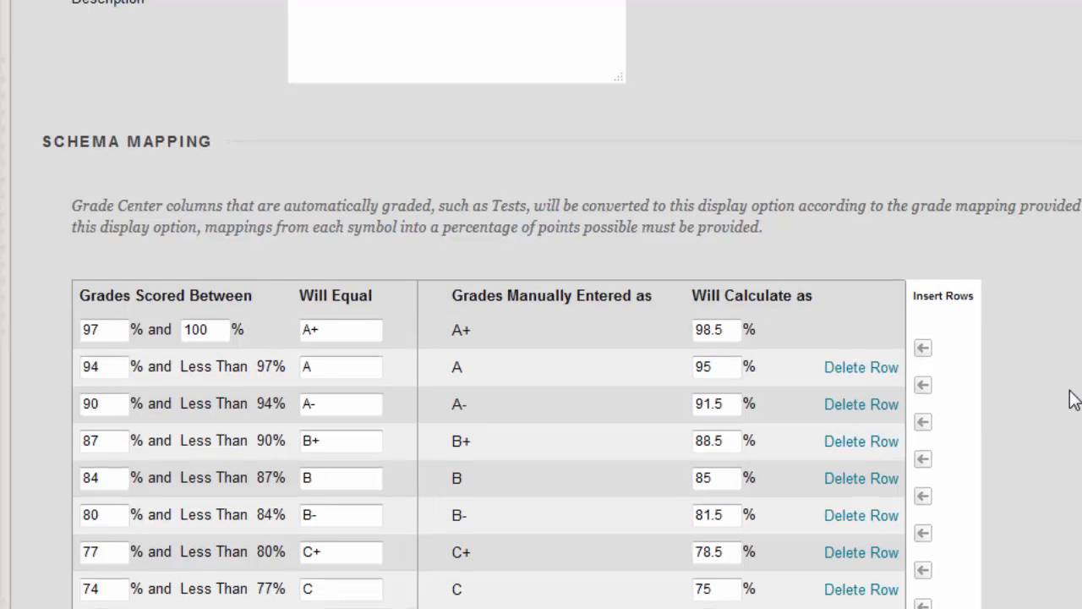
Set the lower limit of the A+ grade range to 98% in the schema mapping.
{"action": "scroll", "coordinate": [1070, 398], "scroll_direction": "down", "scroll_amount": 3}
{"action": "left_click_drag", "start_coordinate": [100, 76], "coordinate": [81, 86]}
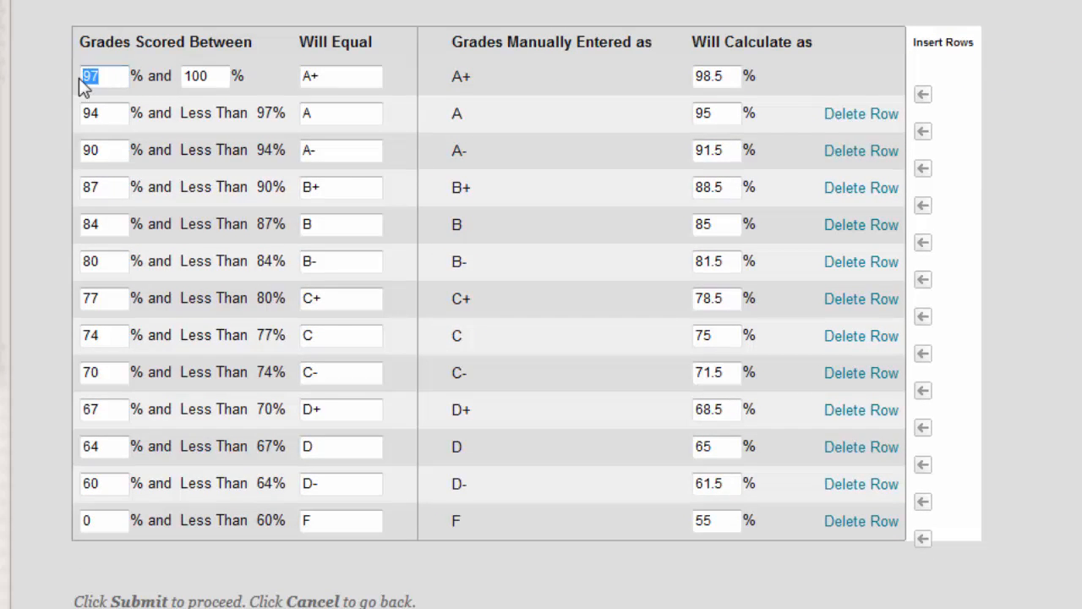
{"action": "type", "text": "98"}
{"action": "scroll", "coordinate": [525, 304], "scroll_direction": "down", "scroll_amount": 1}
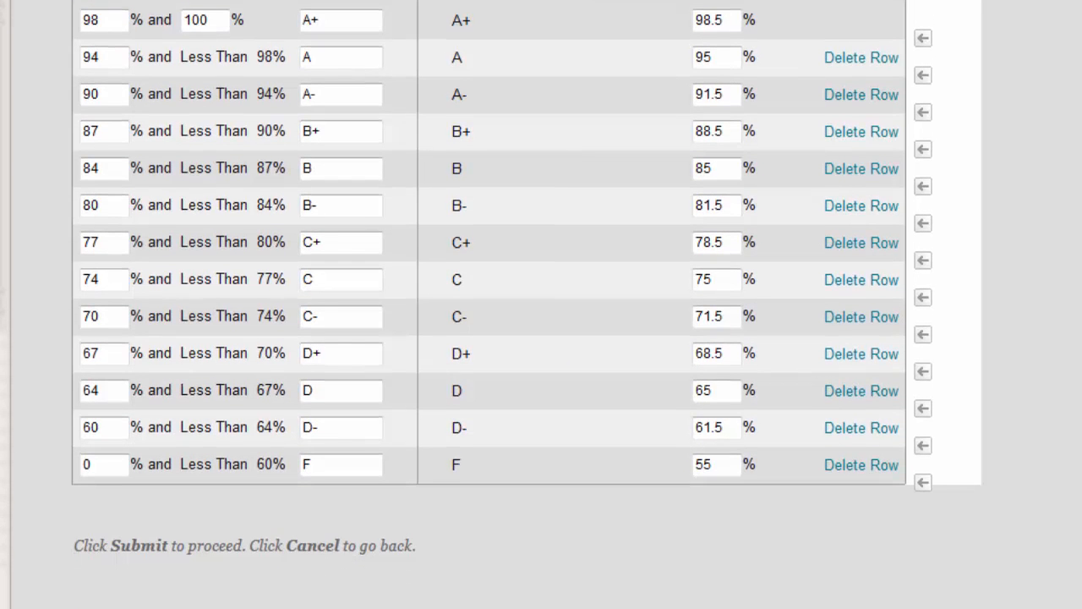